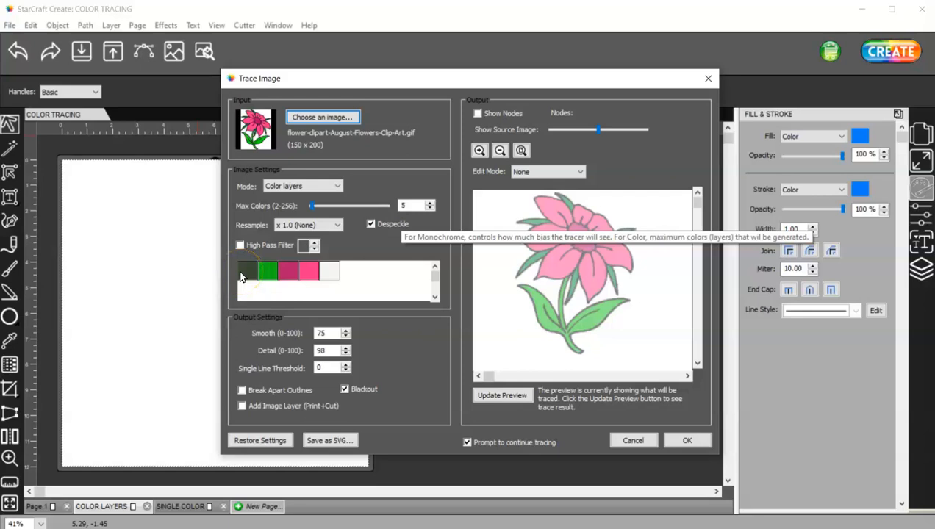
# - Set the maximum number of colors for the flower trace to 6
pyautogui.click(429, 210)
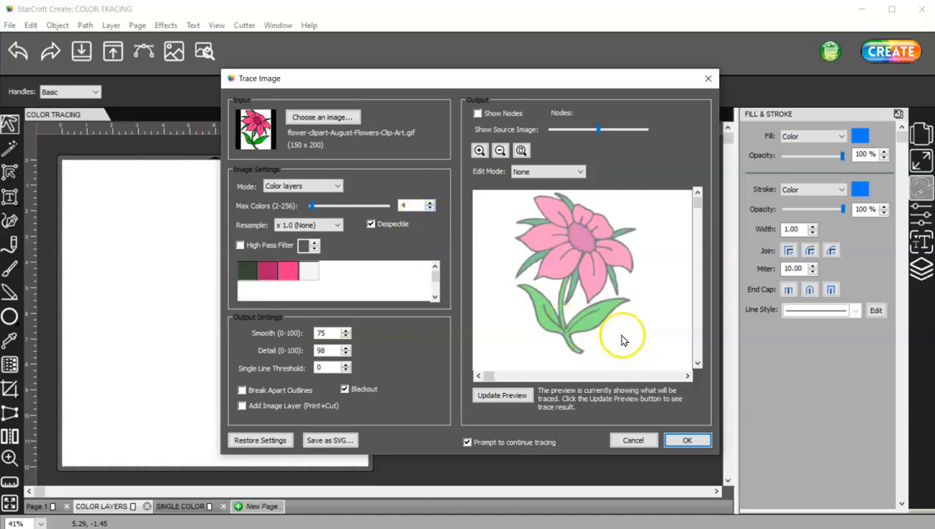
pyautogui.click(431, 202)
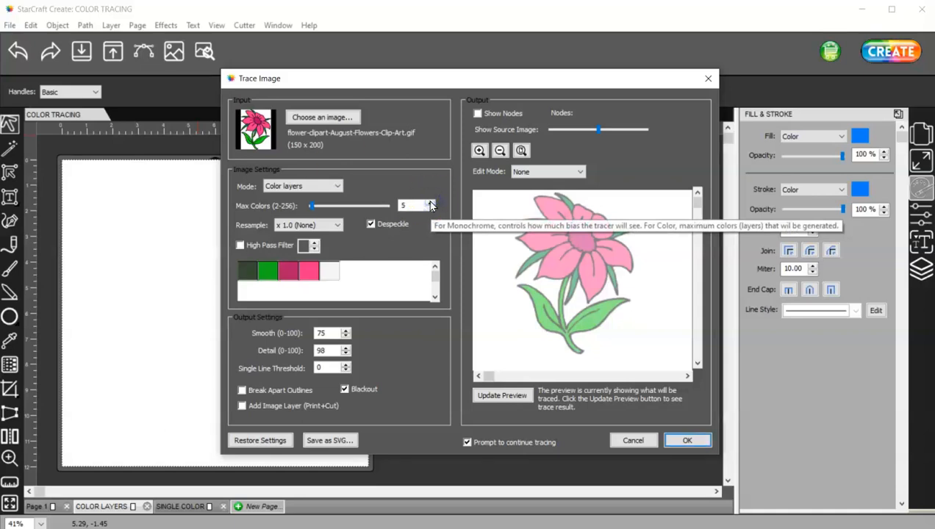
pyautogui.click(431, 203)
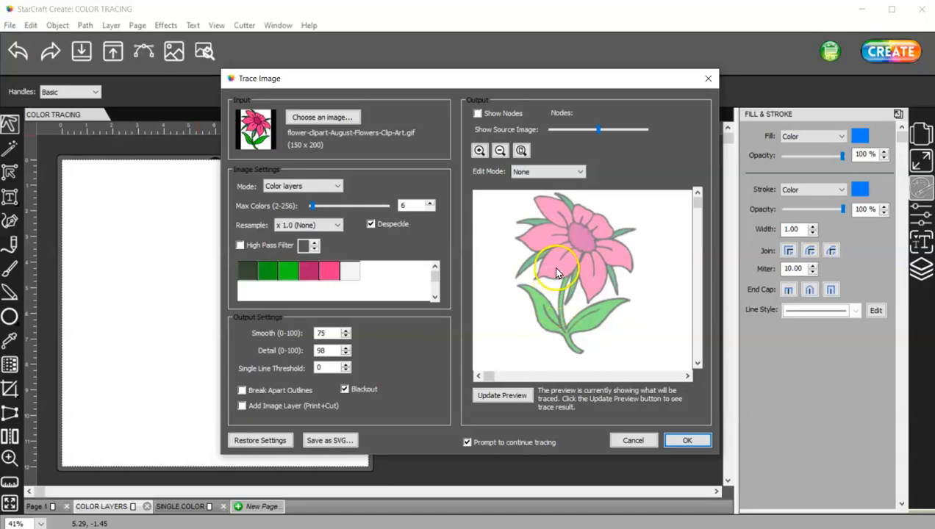
# - Preview the flower trace with the source image faded, and accept it without continuing to trace more layers
pyautogui.click(498, 394)
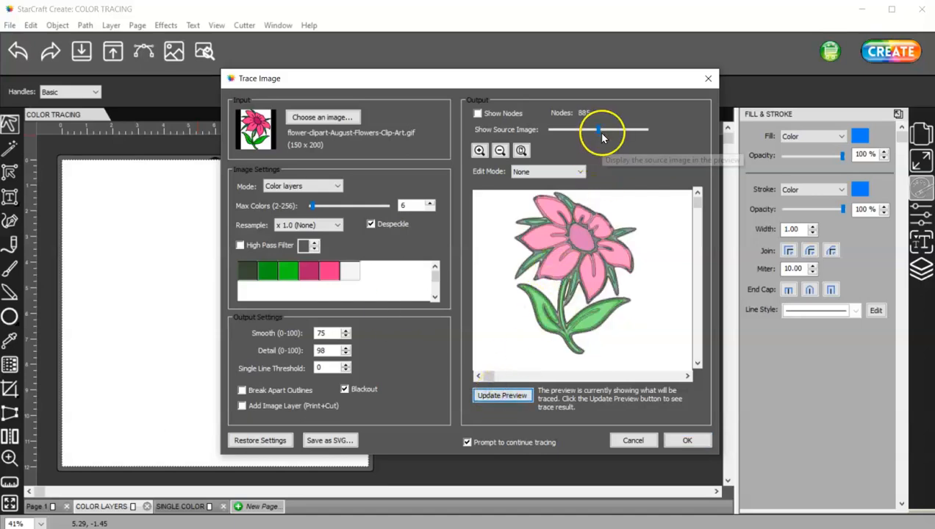
pyautogui.moveTo(600, 129); pyautogui.dragTo(563, 130)
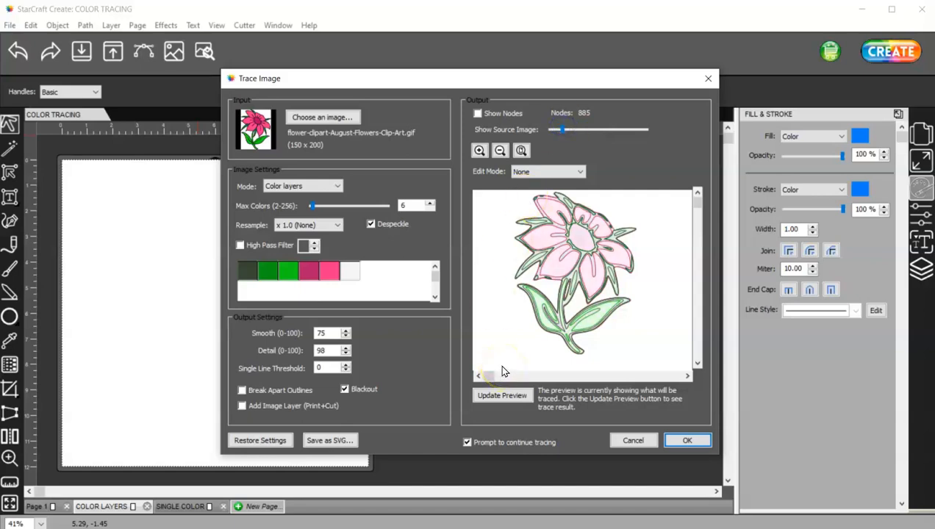
pyautogui.click(686, 440)
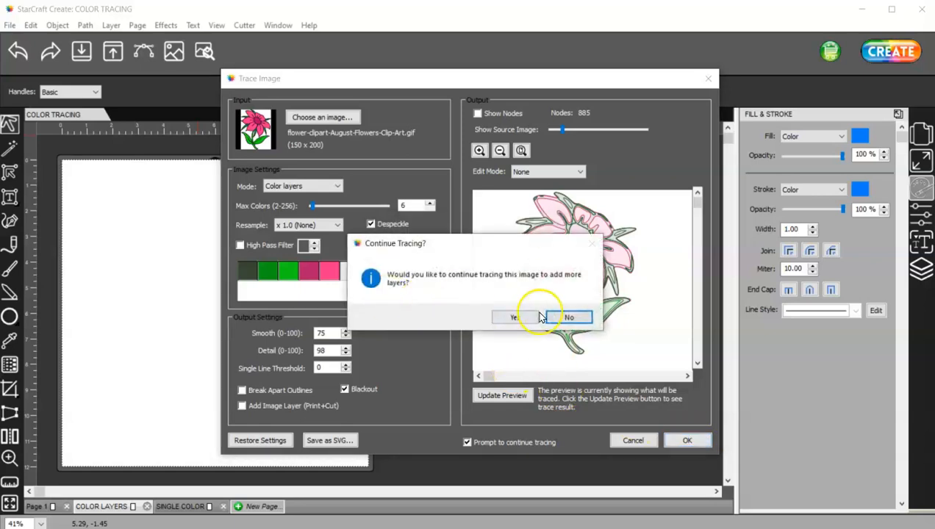
pyautogui.click(566, 318)
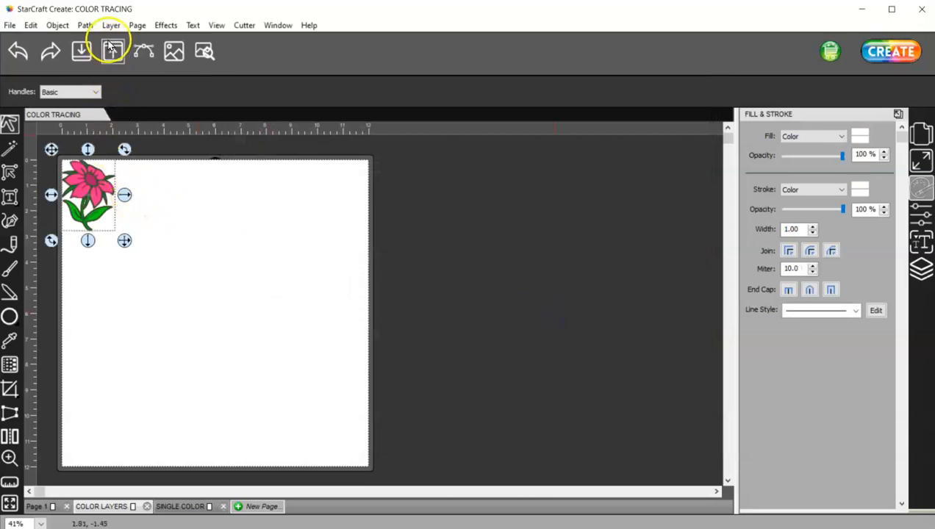
# - Start another image trace using flower-clipart-August-Flowers-Clip-Art.gif
pyautogui.click(141, 49)
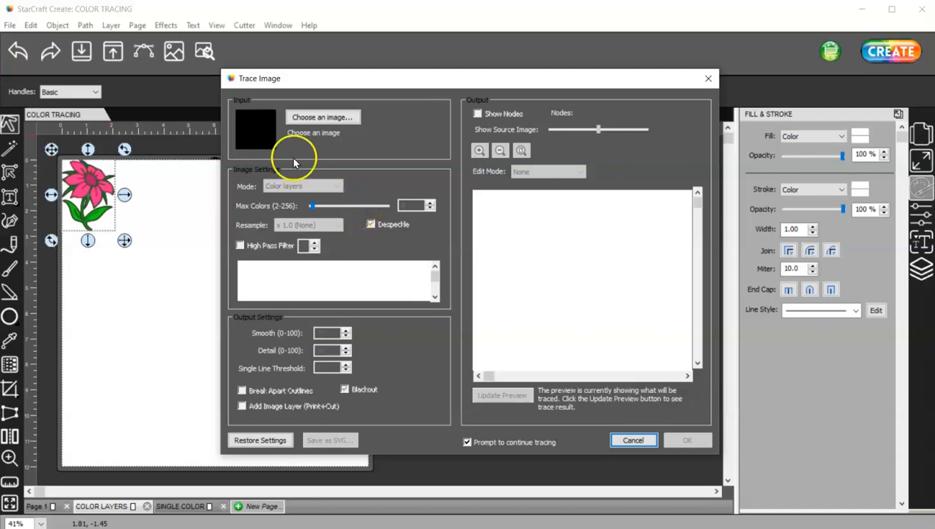
pyautogui.click(324, 117)
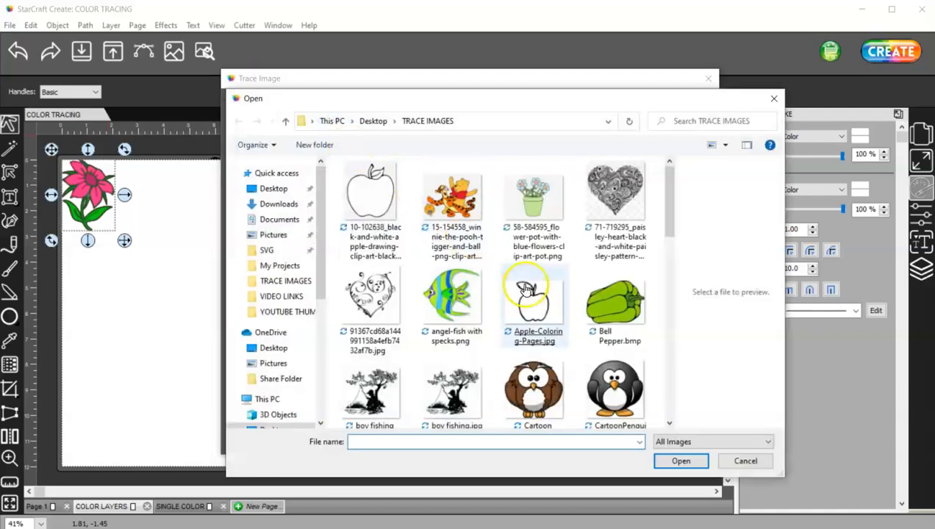
pyautogui.scroll(-4, 522, 324)
pyautogui.doubleClick(460, 337)
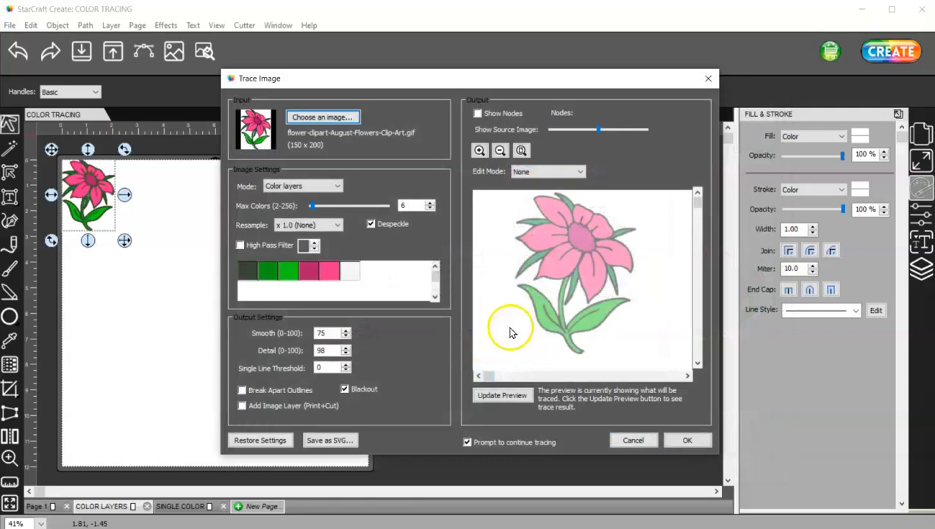
# - Trace the flower with a maximum of 5 colors and the darkest color excluded, without adding more layers
pyautogui.click(430, 210)
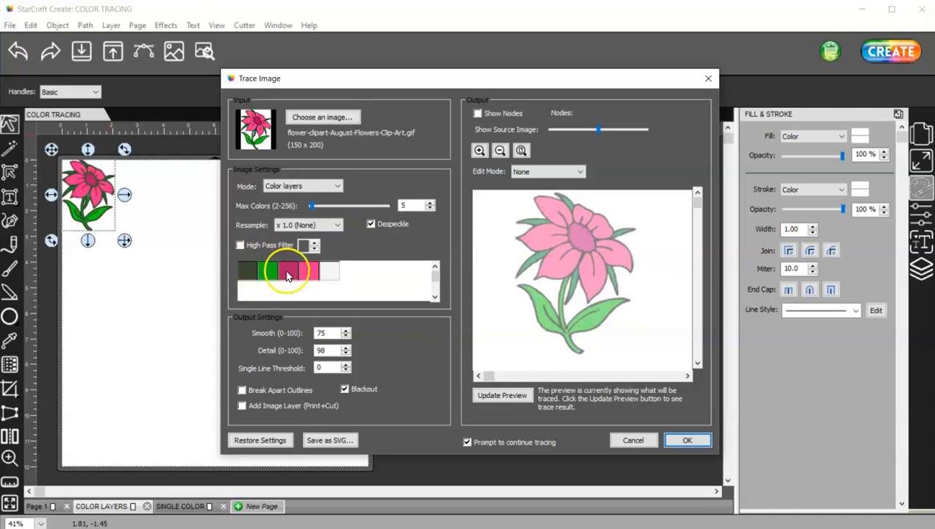
pyautogui.click(247, 271)
pyautogui.click(688, 439)
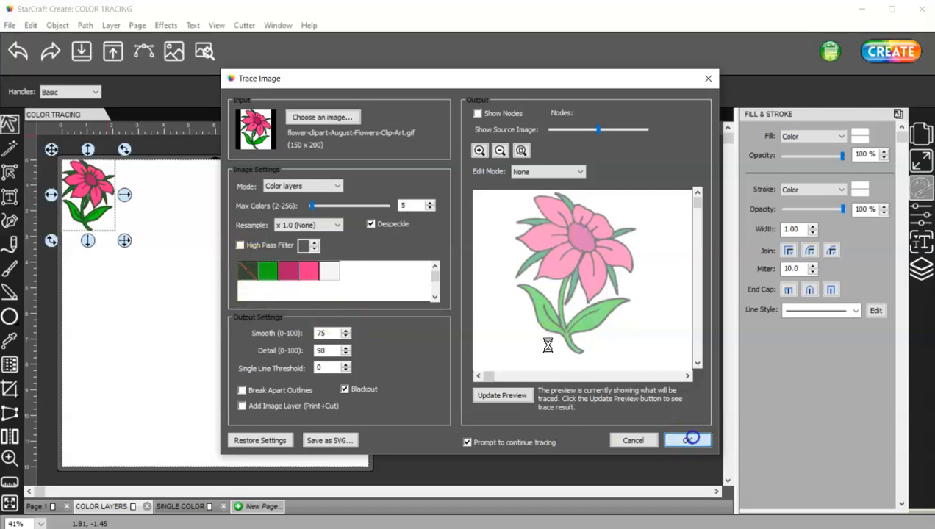
pyautogui.click(565, 317)
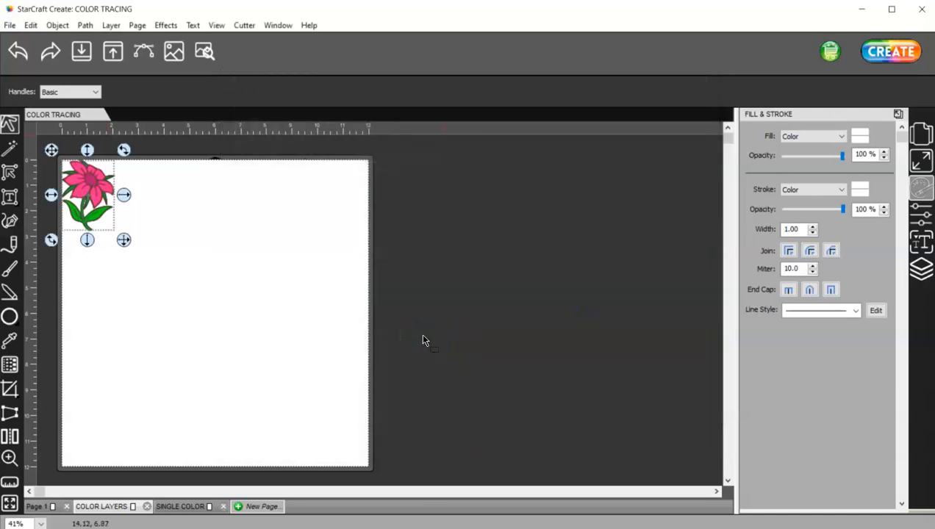
# - Move the second flower trace off the first one and ungroup the first trace
pyautogui.moveTo(101, 192)
pyautogui.mouseDown()
pyautogui.moveTo(167, 211)
pyautogui.moveTo(239, 214)
pyautogui.mouseUp()
pyautogui.moveTo(94, 185); pyautogui.dragTo(102, 206)
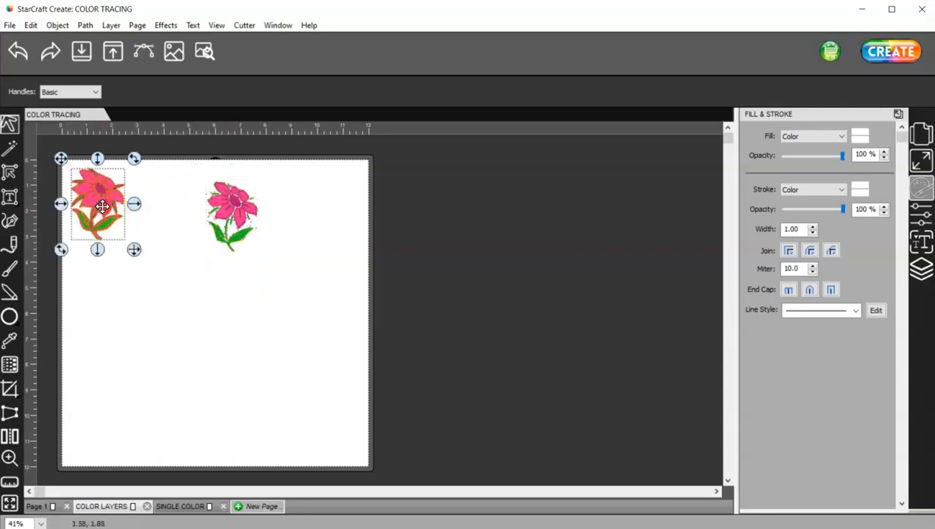
pyautogui.rightClick(103, 206)
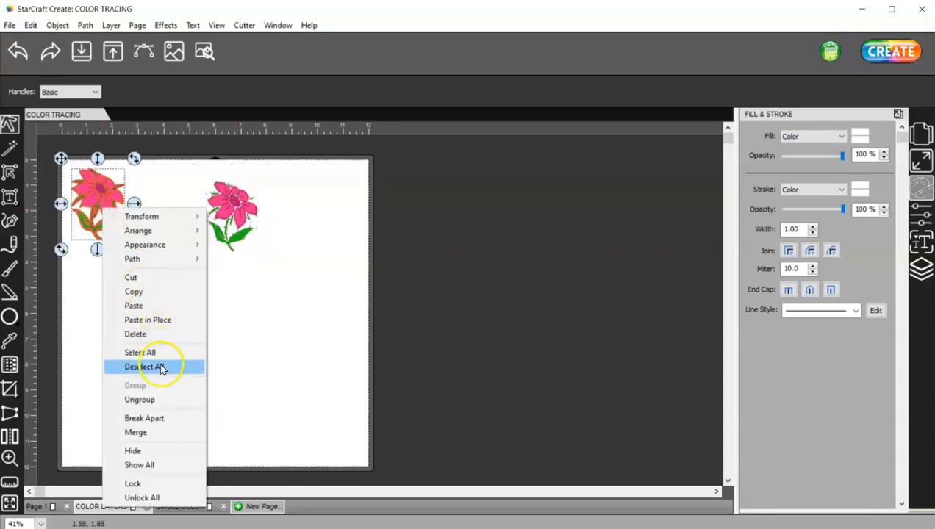
pyautogui.click(167, 399)
# - Place the second flower trace below the first one and ungroup it
pyautogui.click(232, 213)
pyautogui.moveTo(221, 210); pyautogui.dragTo(99, 303)
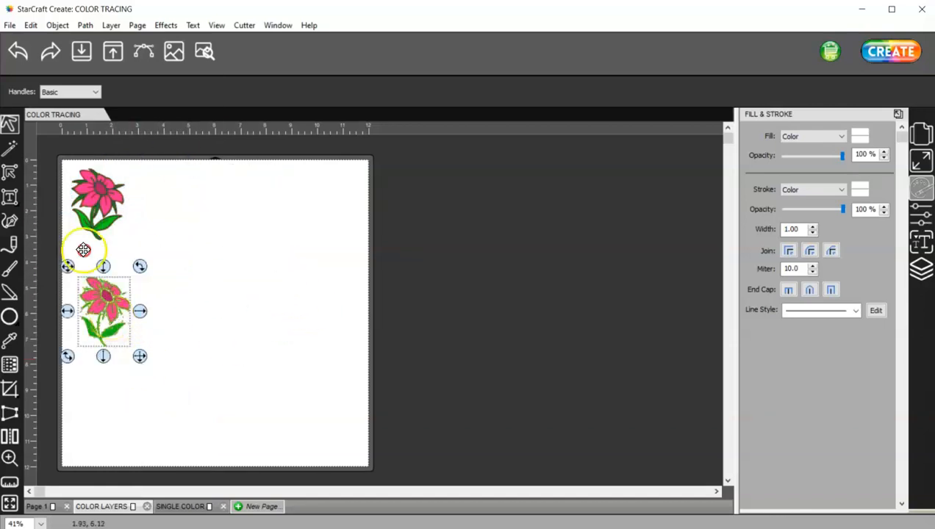
pyautogui.rightClick(103, 327)
pyautogui.click(150, 208)
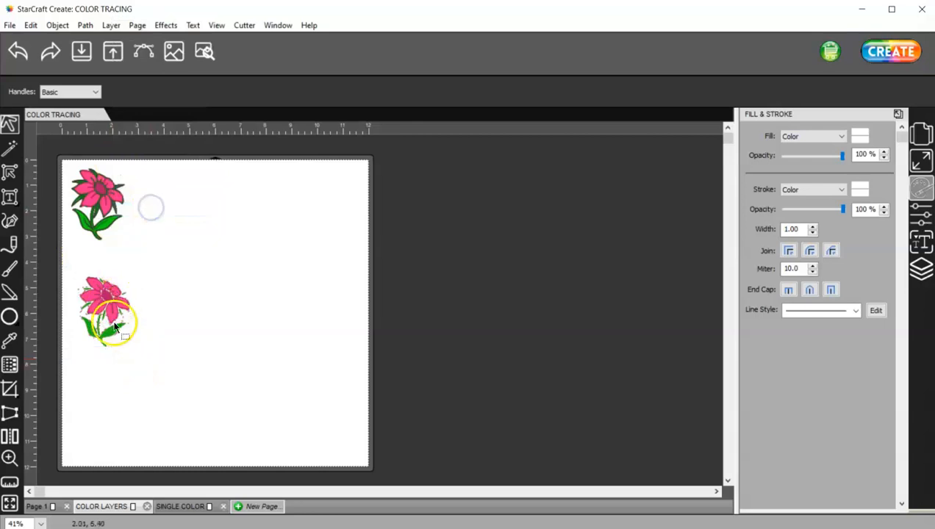
# - Separate the lower flower's color layers into a row, with crimson first, pink beside it and green last
pyautogui.moveTo(114, 317); pyautogui.dragTo(168, 324)
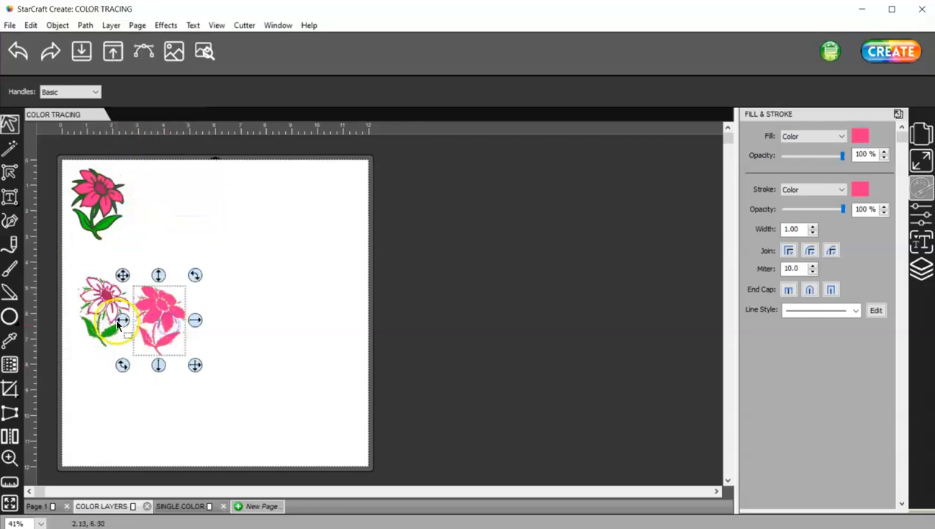
pyautogui.moveTo(105, 328); pyautogui.dragTo(214, 336)
pyautogui.moveTo(105, 331)
pyautogui.mouseDown()
pyautogui.moveTo(269, 347)
pyautogui.moveTo(82, 333)
pyautogui.mouseUp()
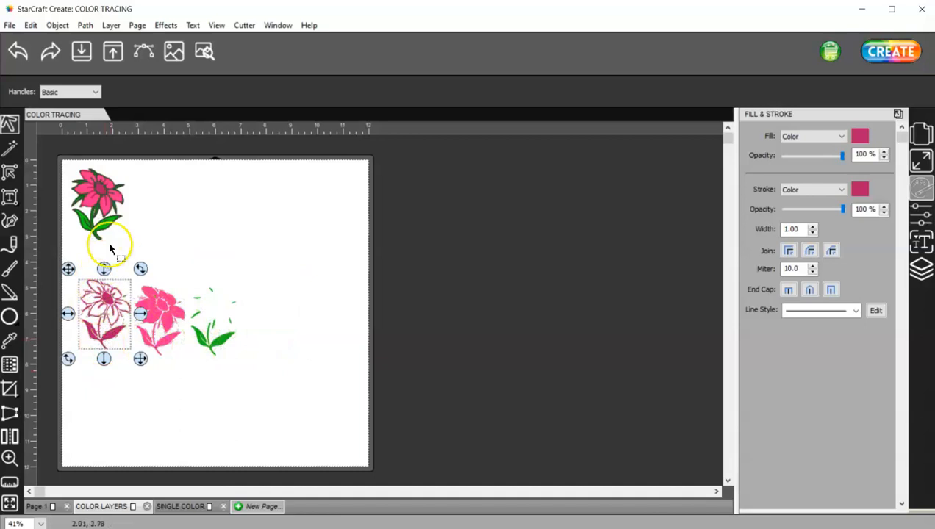
# - Spread the upper flower's color layers in a row: green, crimson, dark outline and pink
pyautogui.moveTo(103, 204); pyautogui.dragTo(214, 214)
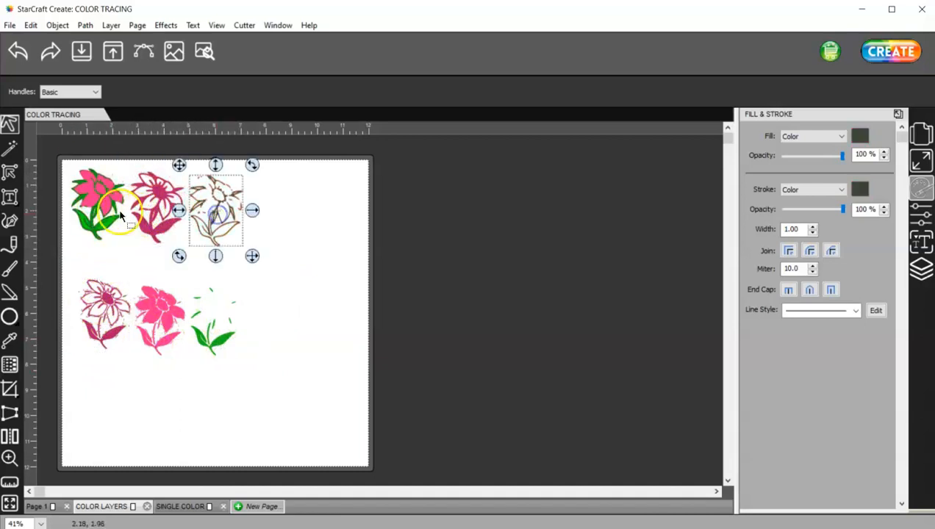
pyautogui.moveTo(108, 207); pyautogui.dragTo(284, 217)
pyautogui.moveTo(218, 219); pyautogui.dragTo(178, 299)
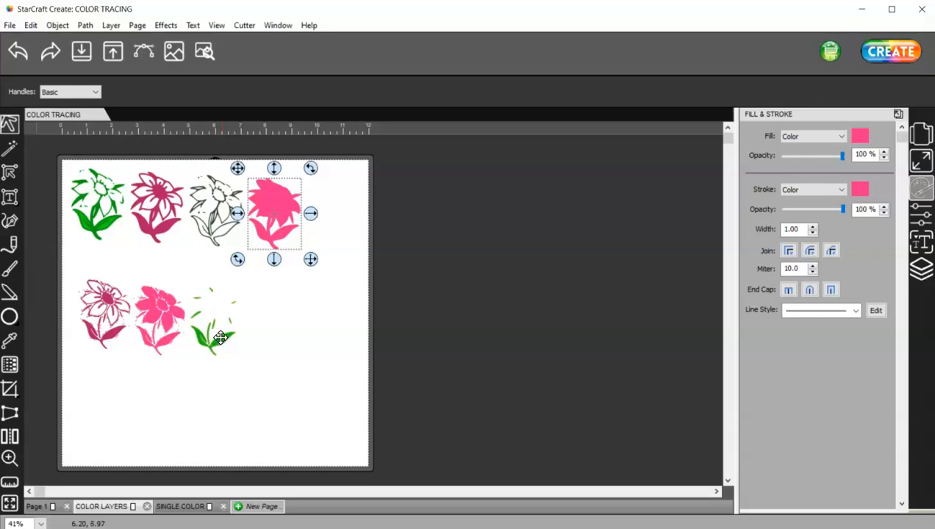
# - Move the upper flower's remaining green artwork beside the lower row and back to its original place, and deselect it
pyautogui.moveTo(135, 261); pyautogui.dragTo(31, 146)
pyautogui.moveTo(89, 204); pyautogui.dragTo(320, 308)
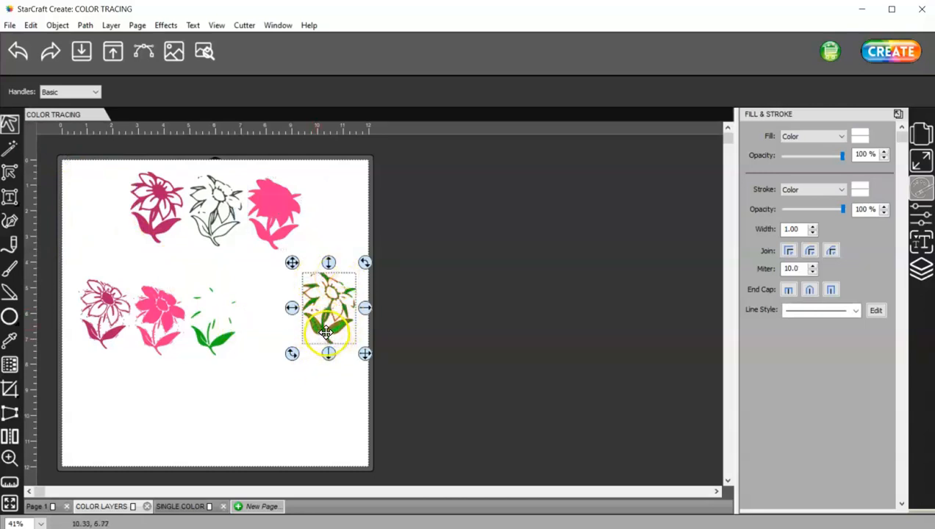
pyautogui.moveTo(334, 330); pyautogui.dragTo(104, 233)
pyautogui.click(257, 371)
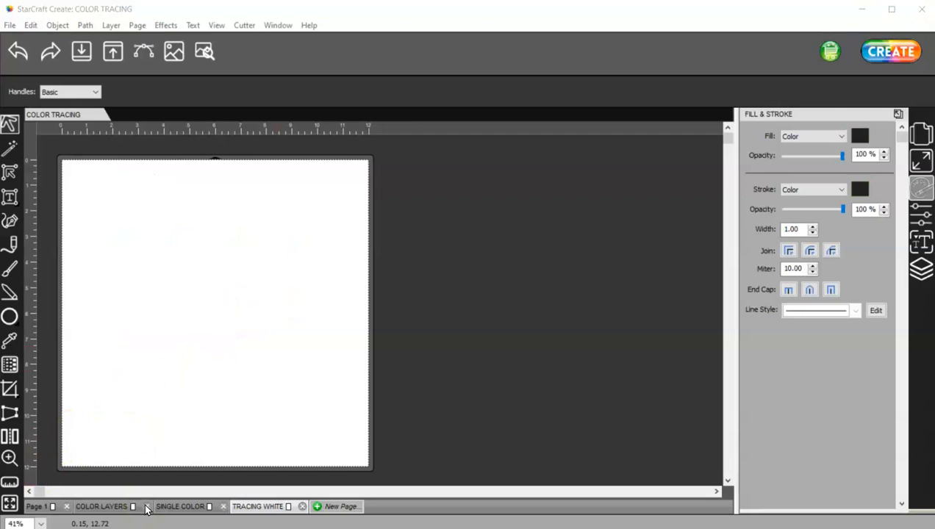
# - Start an image trace on the TRACING WHITE page using template2.jpg
pyautogui.click(142, 49)
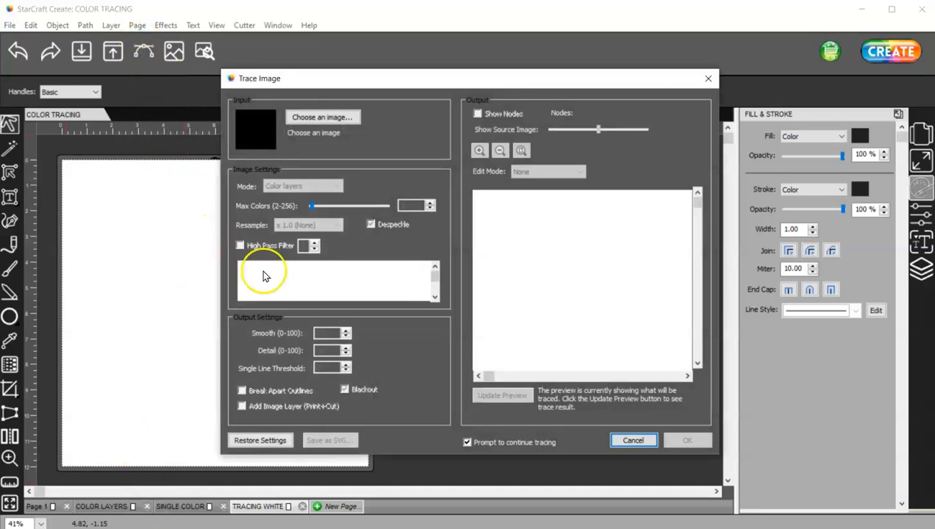
pyautogui.click(322, 117)
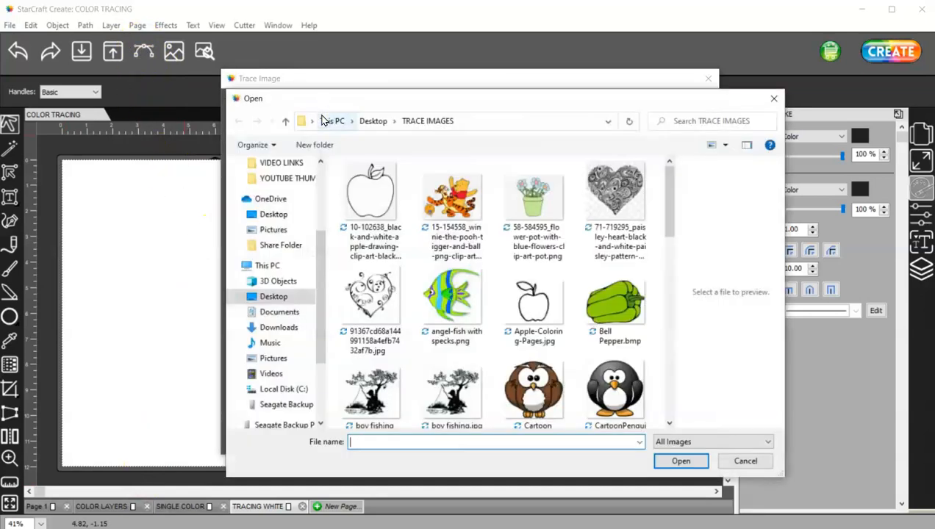
pyautogui.moveTo(668, 208); pyautogui.dragTo(665, 371)
pyautogui.doubleClick(453, 361)
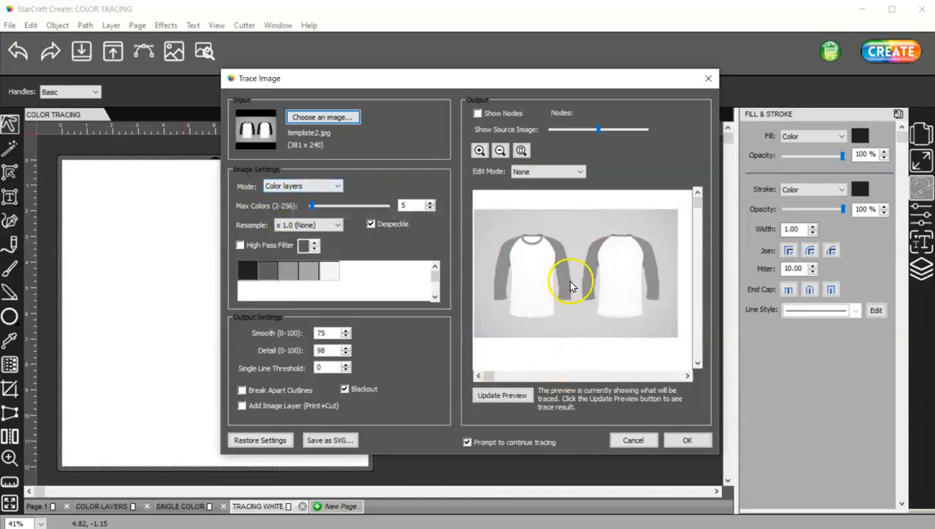
# - Examine the shirt image in the preview at full source visibility and return the visibility to about the middle
pyautogui.moveTo(599, 129); pyautogui.dragTo(646, 130)
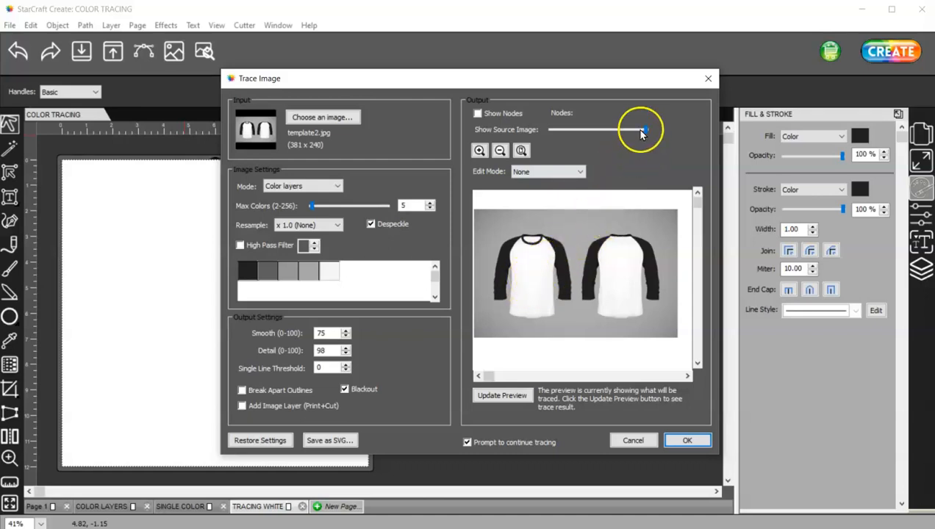
pyautogui.moveTo(645, 131); pyautogui.dragTo(601, 131)
pyautogui.click(316, 224)
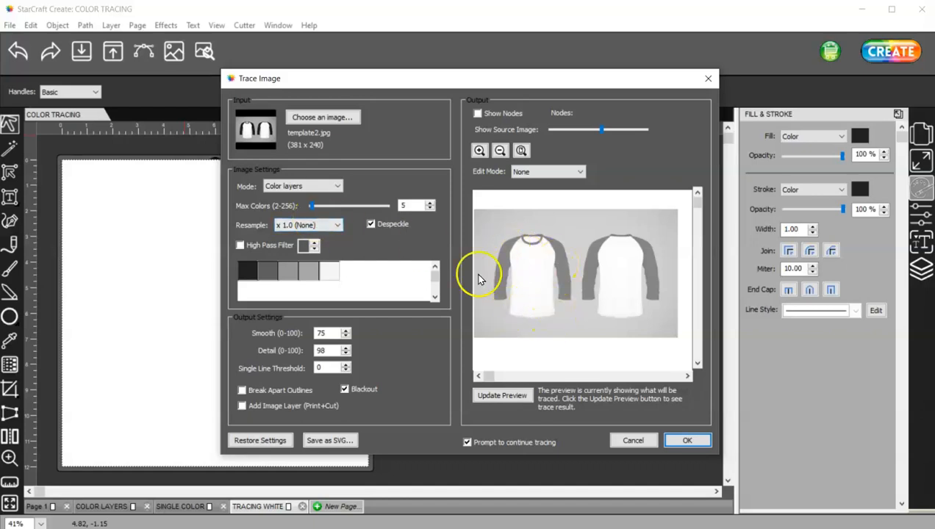
# - Set the maximum number of colors for the shirt trace to 3
pyautogui.click(311, 207)
pyautogui.moveTo(314, 208)
pyautogui.mouseDown()
pyautogui.moveTo(351, 209)
pyautogui.moveTo(313, 211)
pyautogui.mouseUp()
pyautogui.click(294, 273)
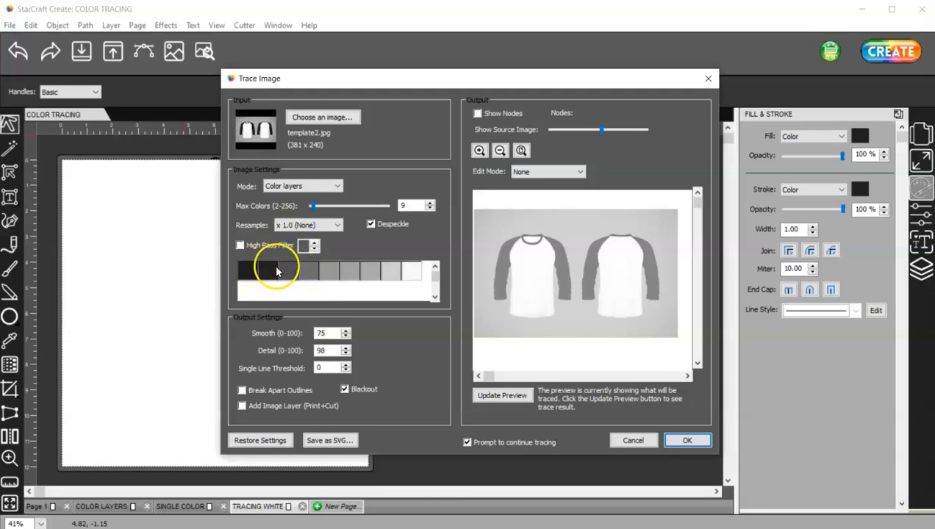
pyautogui.click(430, 209)
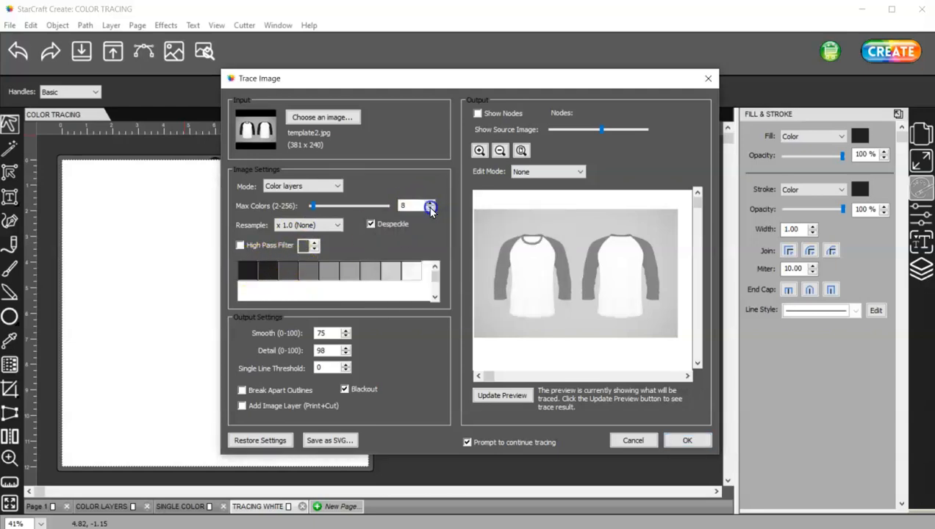
pyautogui.click(431, 209)
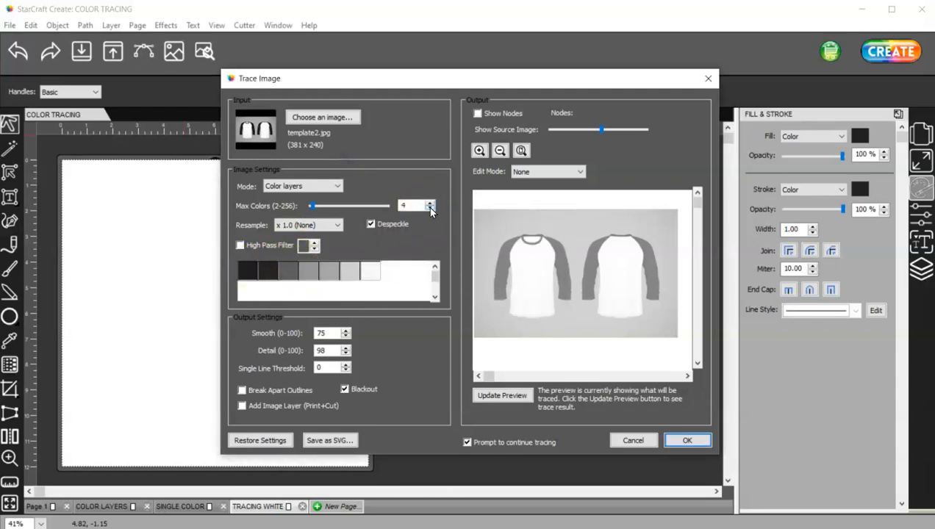
pyautogui.click(431, 210)
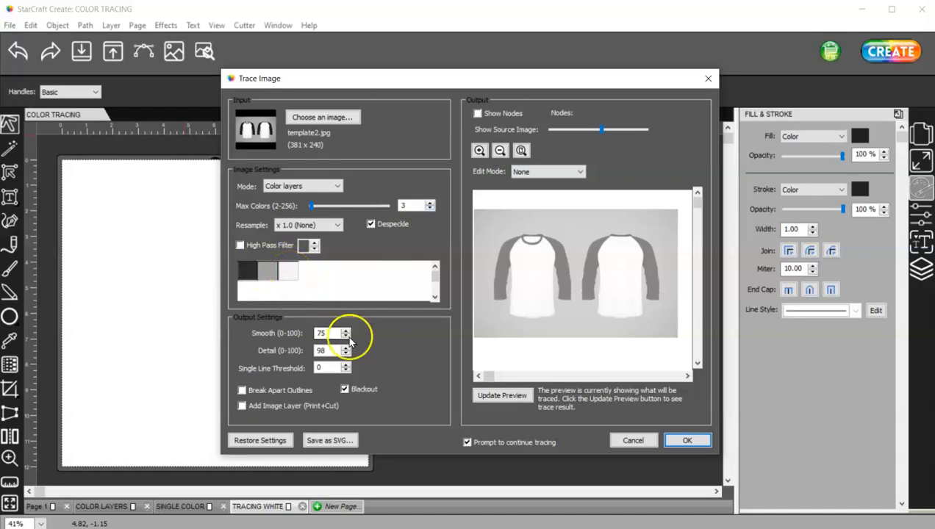
# - Preview the shirt trace with the source image fully hidden and accept the trace
pyautogui.click(517, 397)
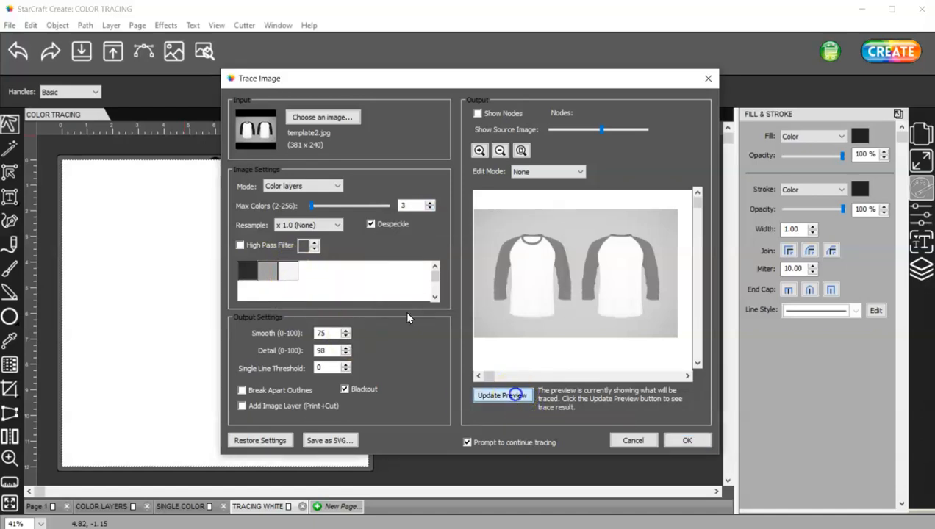
pyautogui.moveTo(601, 129); pyautogui.dragTo(545, 136)
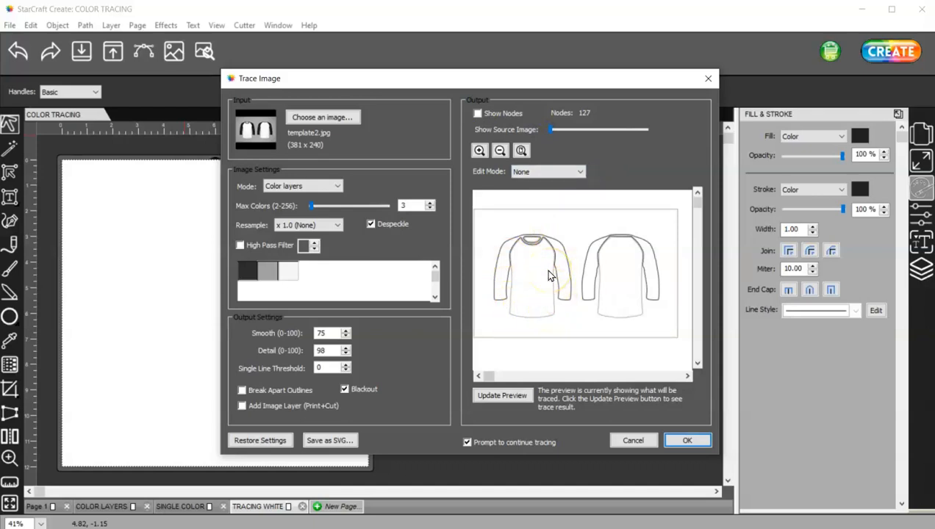
pyautogui.click(689, 440)
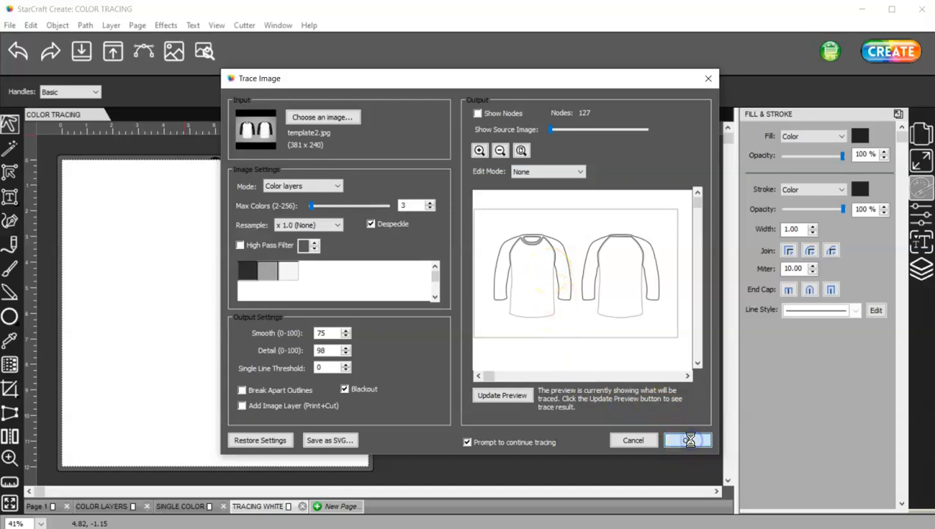
# - End the tracing session, move the traced shirts away from the page's upper-left corner, and ungroup them into separate layers
pyautogui.click(581, 317)
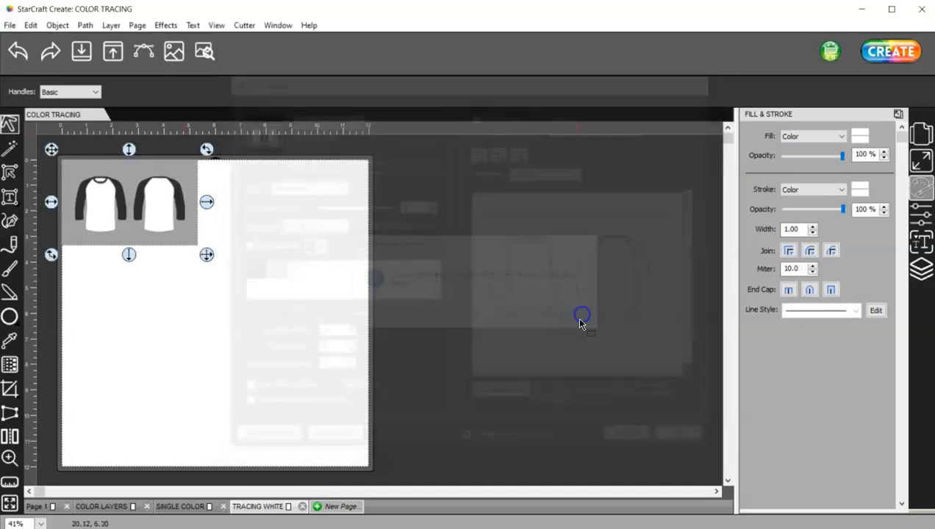
pyautogui.moveTo(188, 234); pyautogui.dragTo(220, 302)
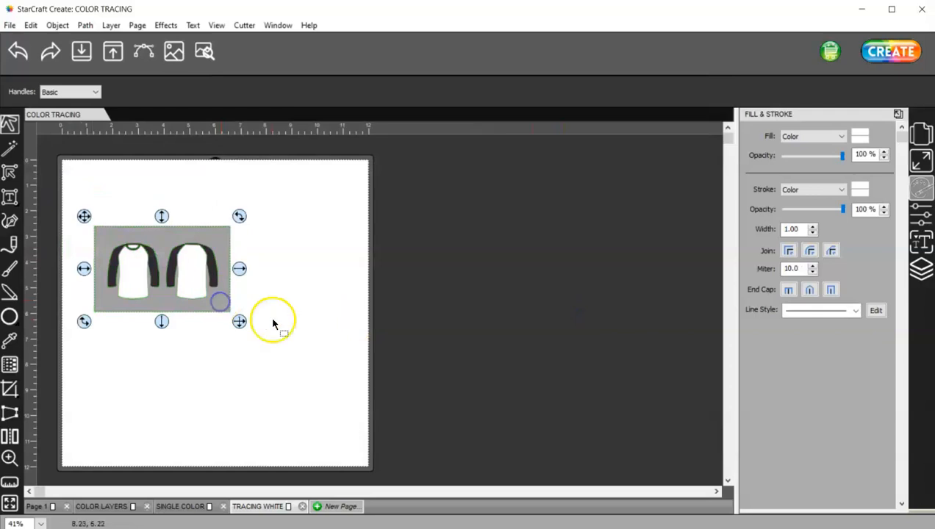
pyautogui.rightClick(201, 248)
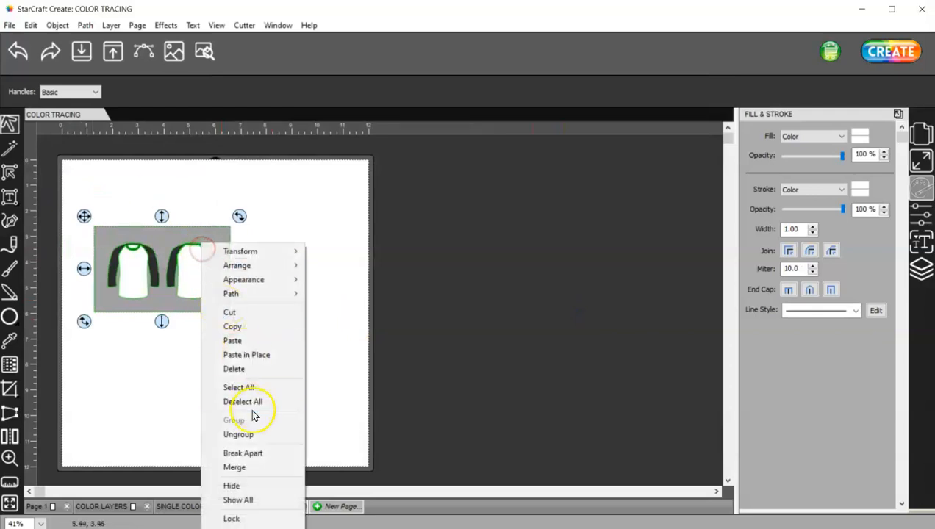
pyautogui.click(256, 434)
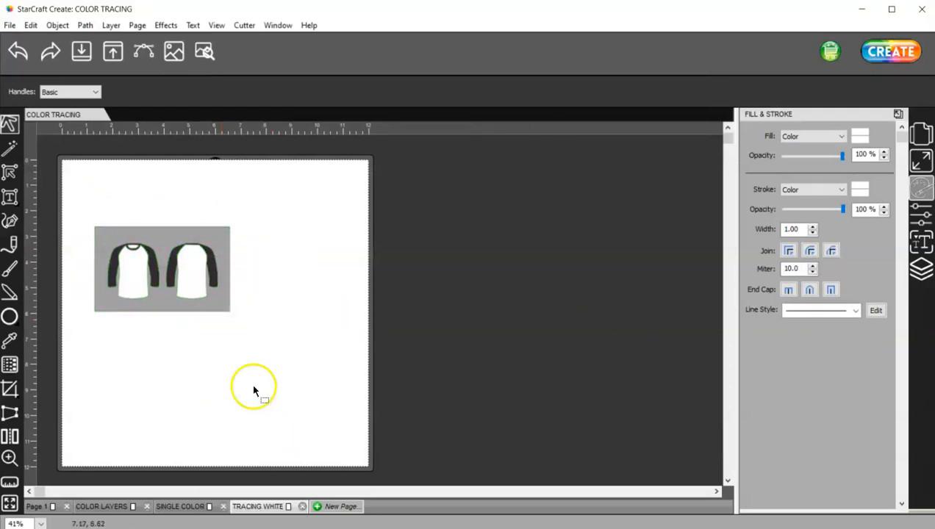
# - Move the gray background layer off the black sleeves to check the layer separation, and undo the move
pyautogui.moveTo(215, 302); pyautogui.dragTo(395, 297)
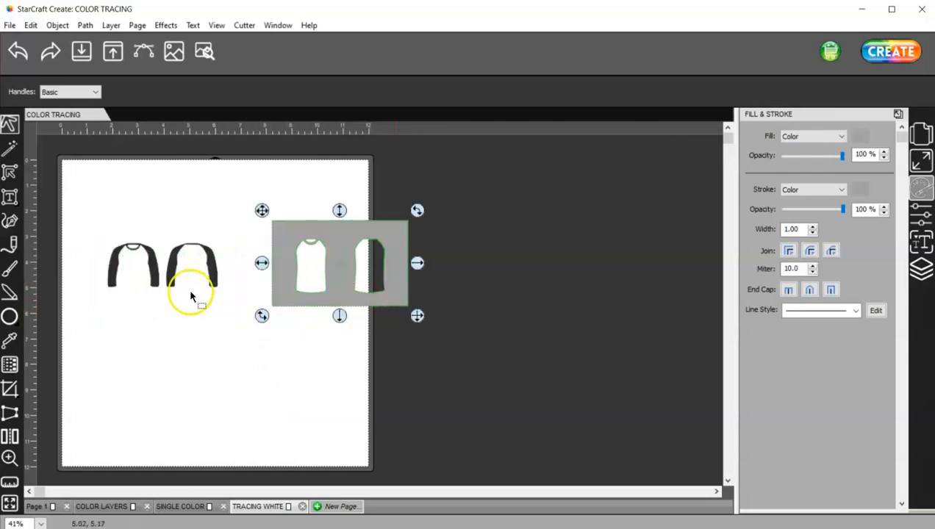
pyautogui.moveTo(76, 212); pyautogui.dragTo(266, 394)
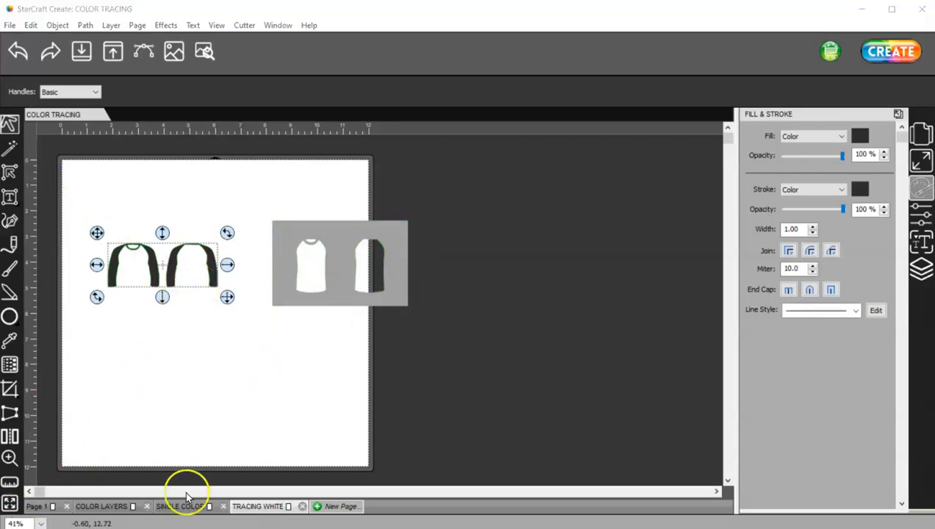
pyautogui.click(18, 51)
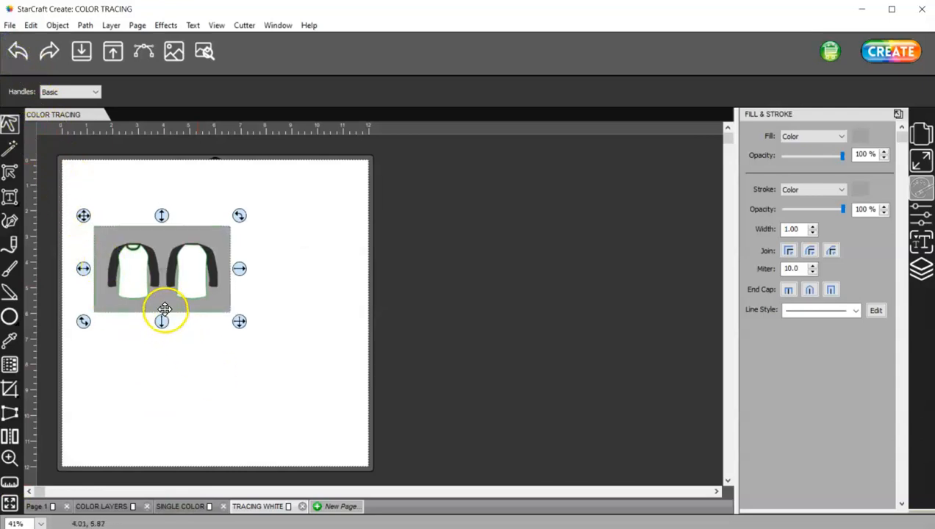
# - Preview the cut lines of the traced shirts with their background rectangle, and close the preview
pyautogui.click(204, 51)
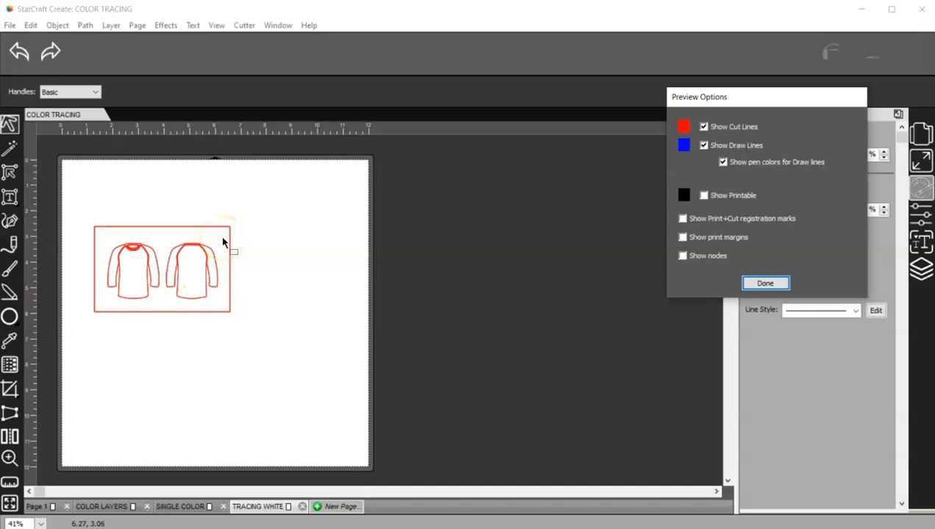
pyautogui.click(757, 284)
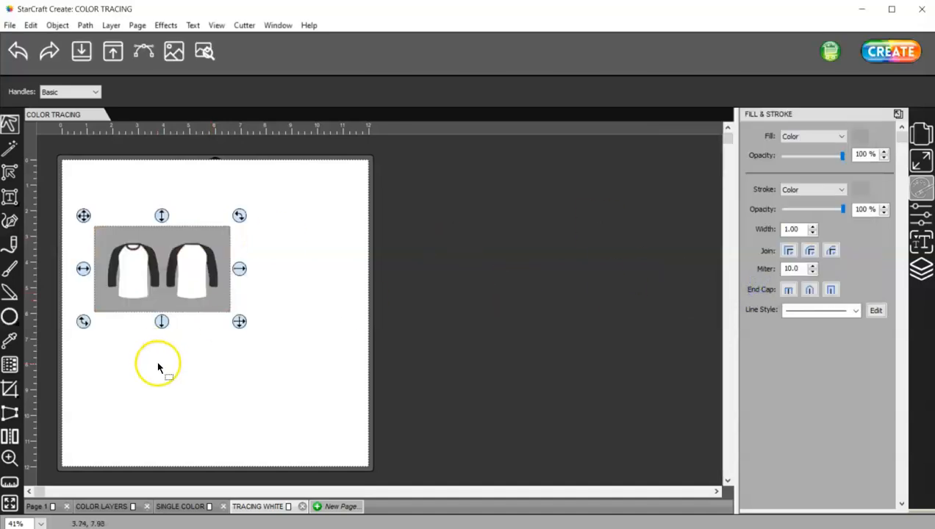
# - Delete the nodes along the left edge of the gray background rectangle around the shirts
pyautogui.click(10, 458)
pyautogui.moveTo(69, 198); pyautogui.dragTo(282, 354)
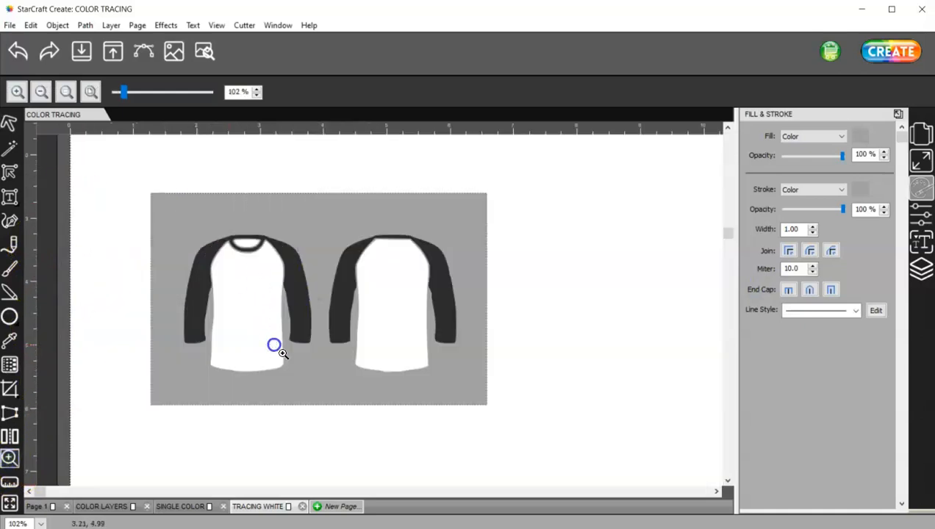
pyautogui.click(10, 173)
pyautogui.moveTo(125, 178); pyautogui.dragTo(170, 424)
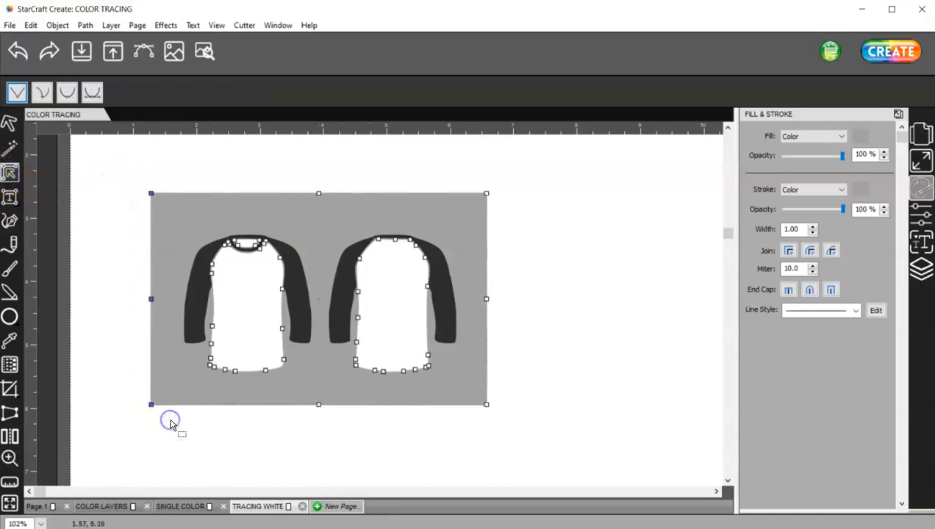
pyautogui.click(170, 425)
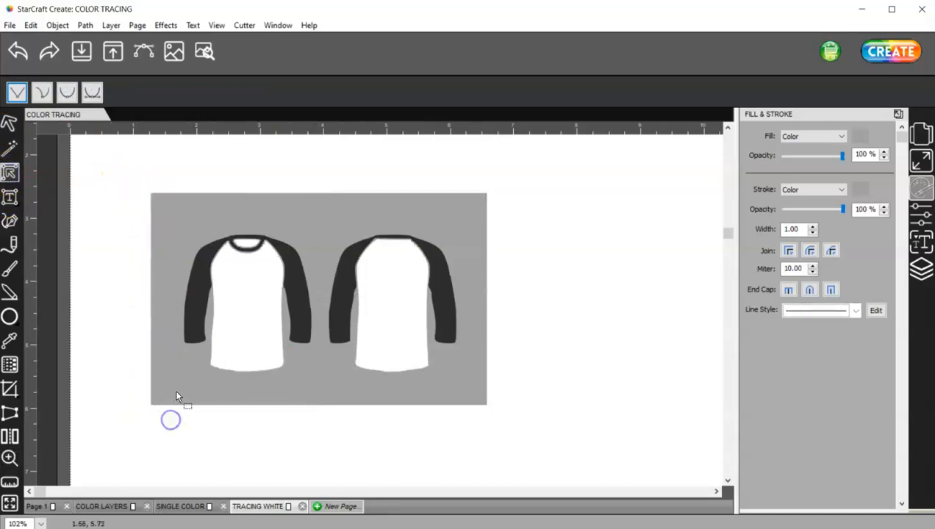
pyautogui.click(161, 208)
pyautogui.moveTo(131, 184); pyautogui.dragTo(172, 431)
pyautogui.press('Delete')
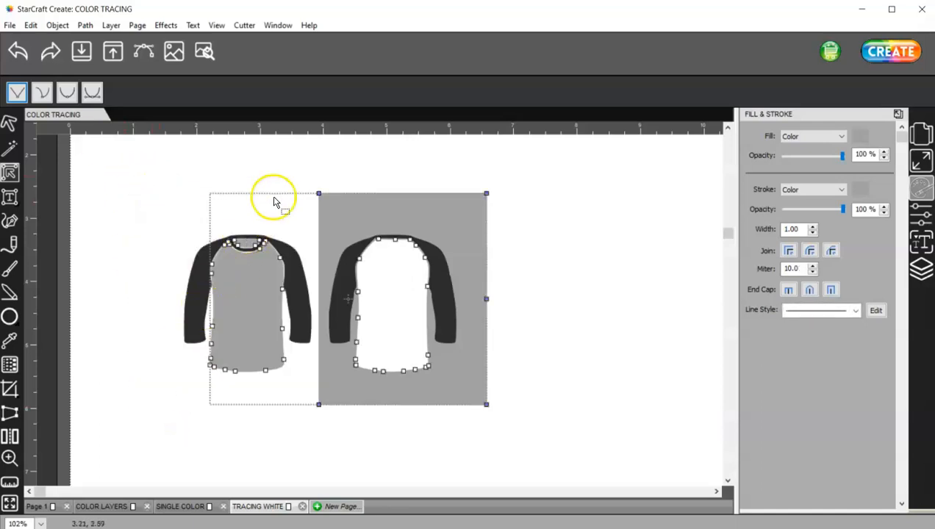
# - Delete the remaining outer nodes of the gray background so only the two shirt body shapes are left
pyautogui.moveTo(295, 186); pyautogui.dragTo(507, 214)
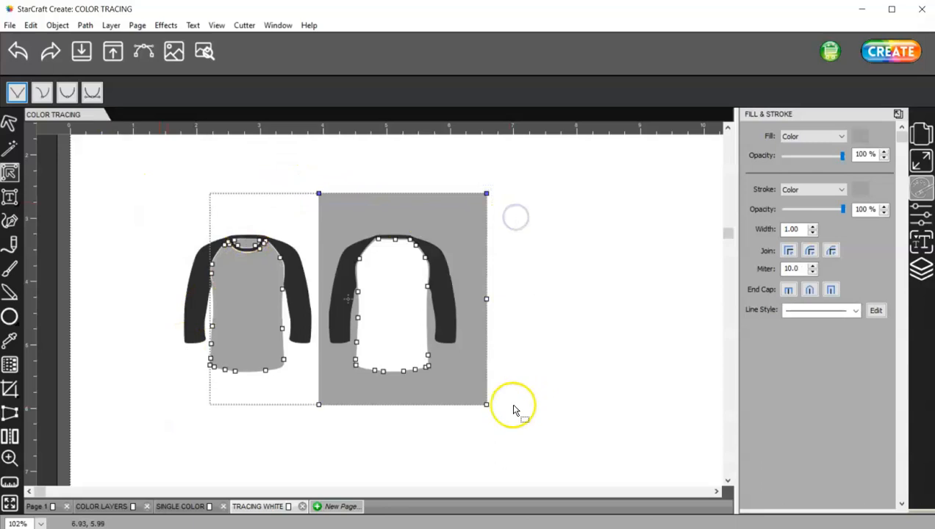
pyautogui.press('Delete')
pyautogui.moveTo(506, 415); pyautogui.dragTo(475, 298)
pyautogui.press('Delete')
pyautogui.click(383, 420)
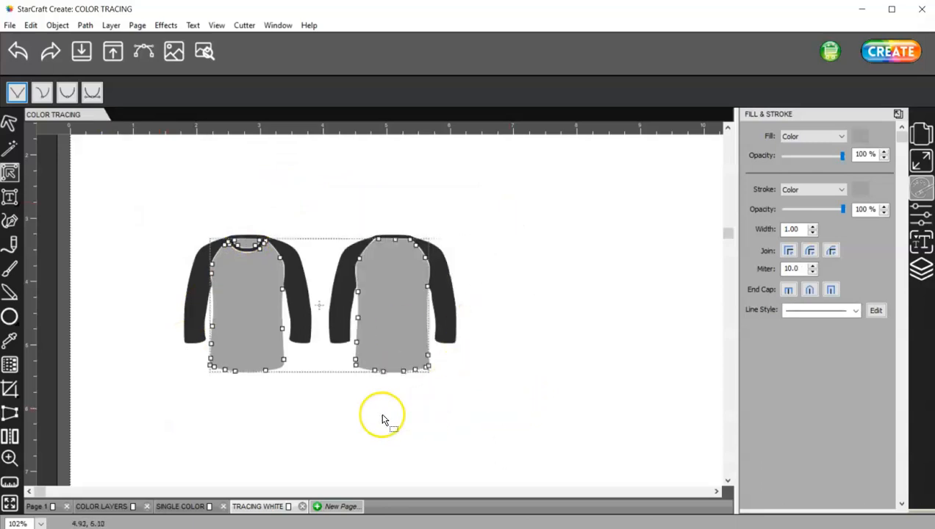
# - Preview the cut lines of the cleaned-up shirt bodies and sleeves, and close the preview
pyautogui.click(10, 123)
pyautogui.click(207, 52)
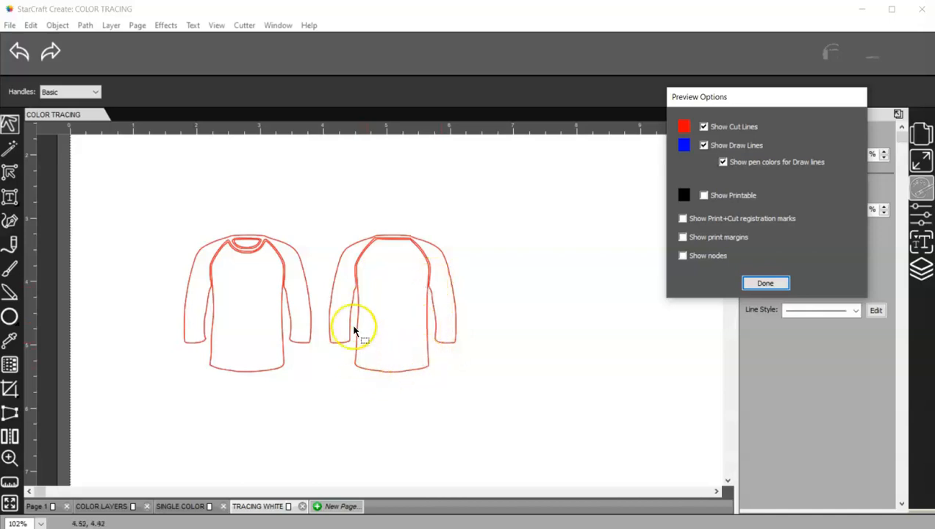
pyautogui.click(766, 283)
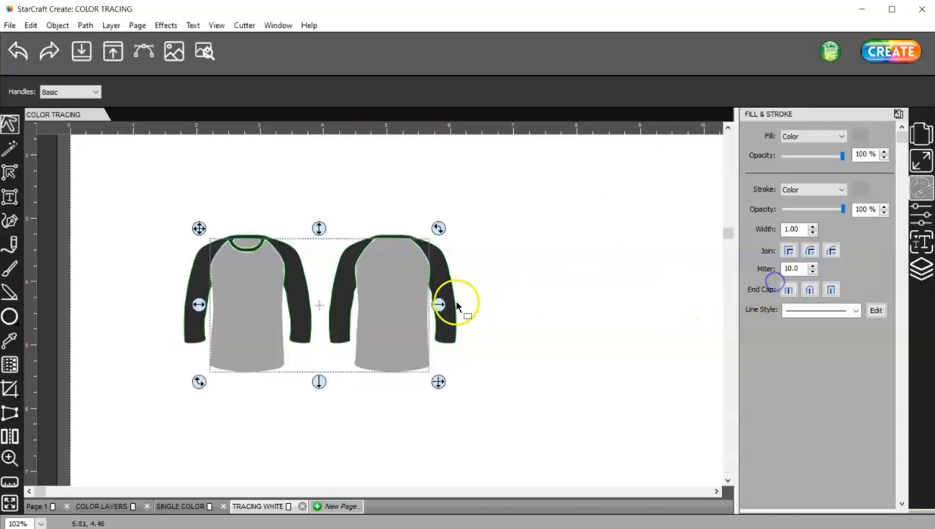
# - Move the gray shirt bodies down from the sleeves, and undo the move
pyautogui.moveTo(408, 300); pyautogui.dragTo(403, 338)
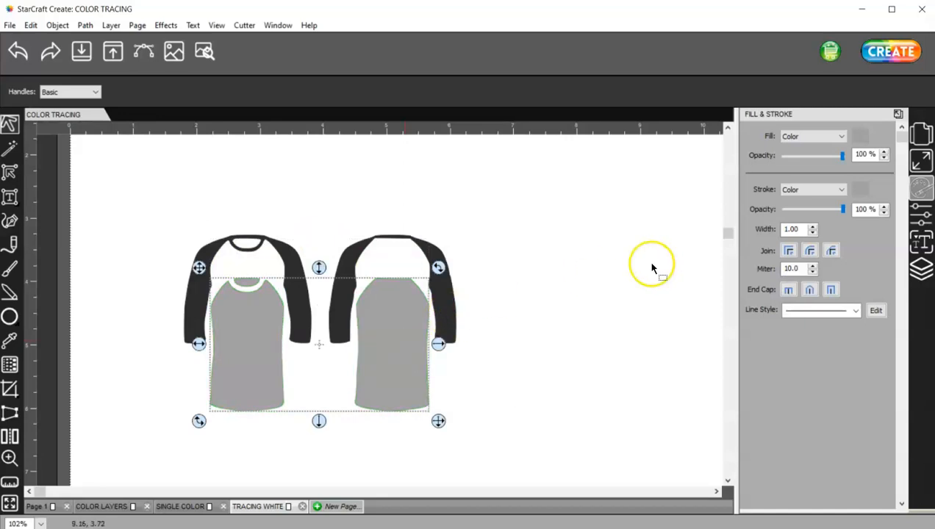
pyautogui.hotkey('ctrl', 'z')
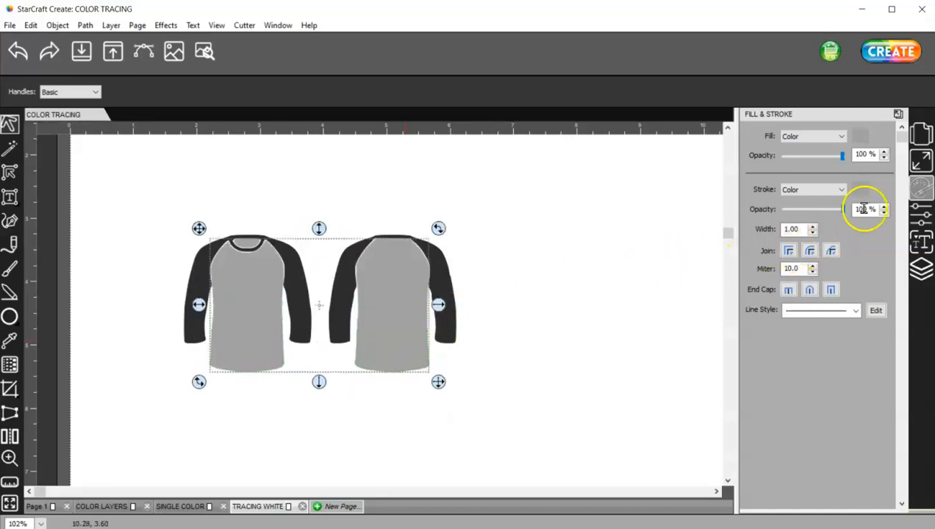
# - Set the fill color of the gray shirt bodies to white (FFFFFF)
pyautogui.click(862, 137)
pyautogui.click(370, 195)
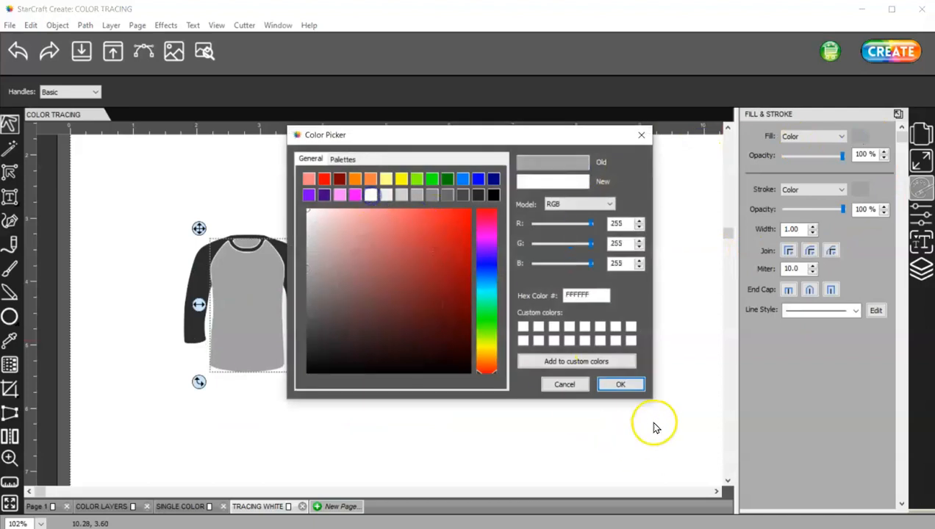
pyautogui.click(620, 384)
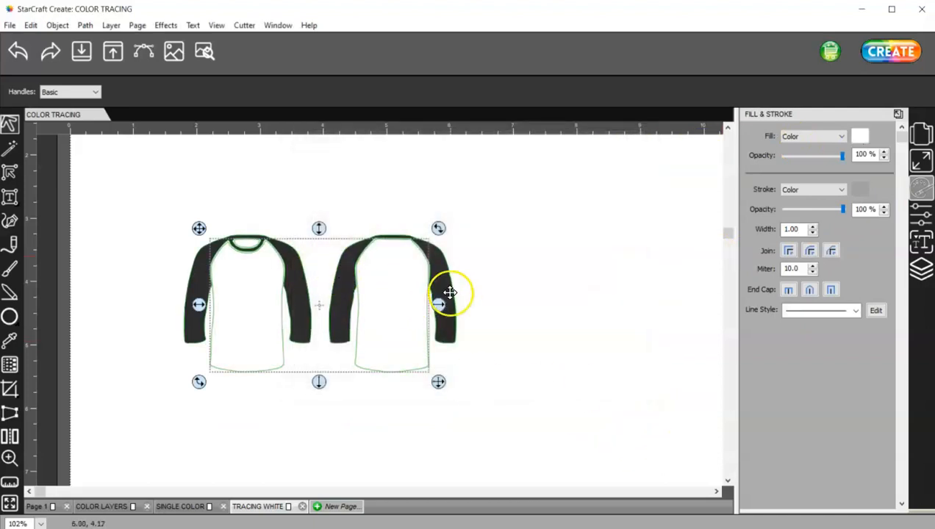
# - Set the fill color of the black sleeve and collar layer to red (FF0000), and deselect it
pyautogui.click(444, 286)
pyautogui.click(854, 133)
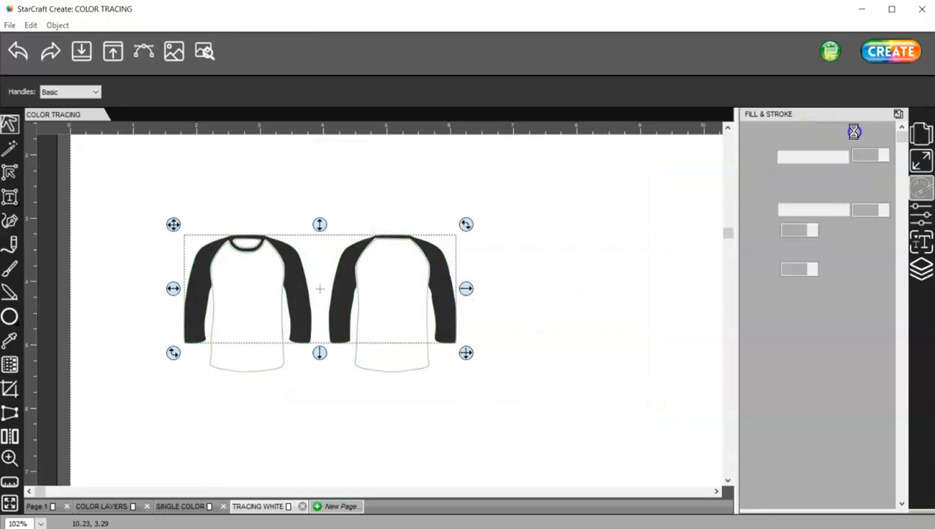
pyautogui.click(324, 179)
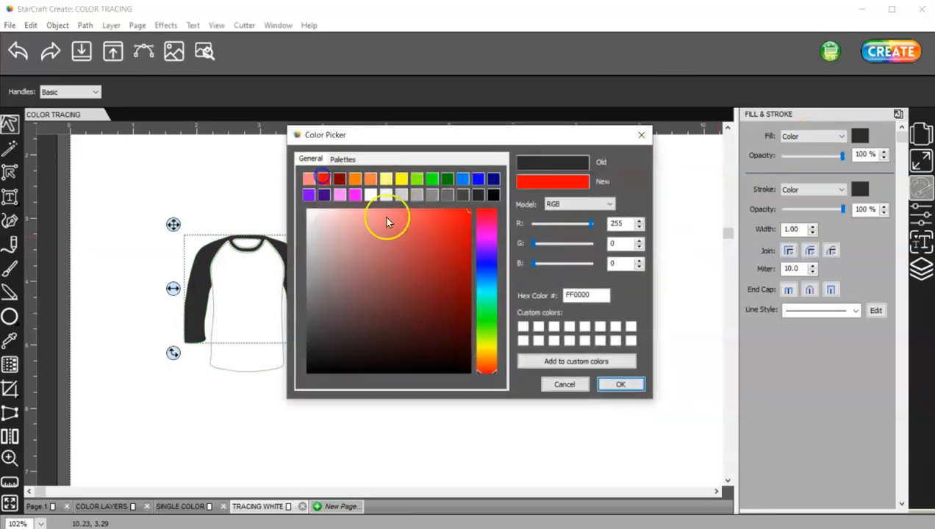
pyautogui.click(625, 387)
pyautogui.click(390, 410)
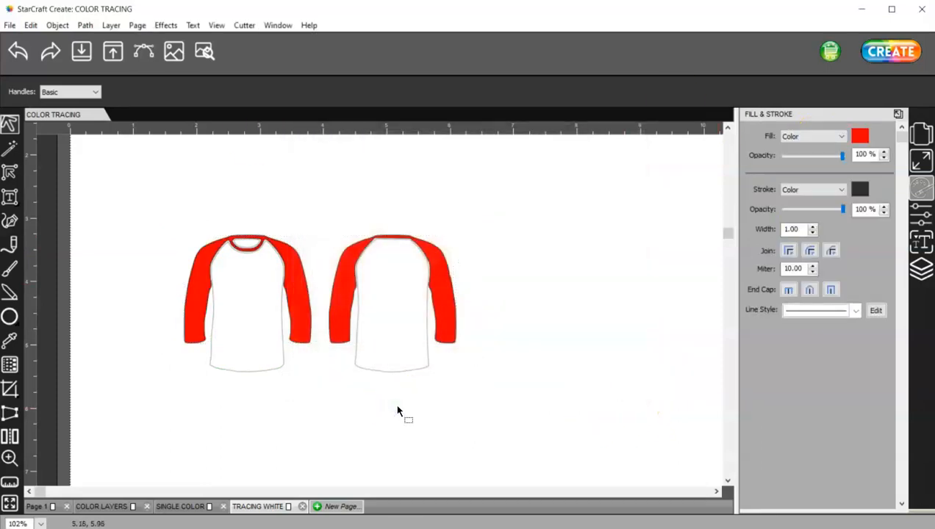